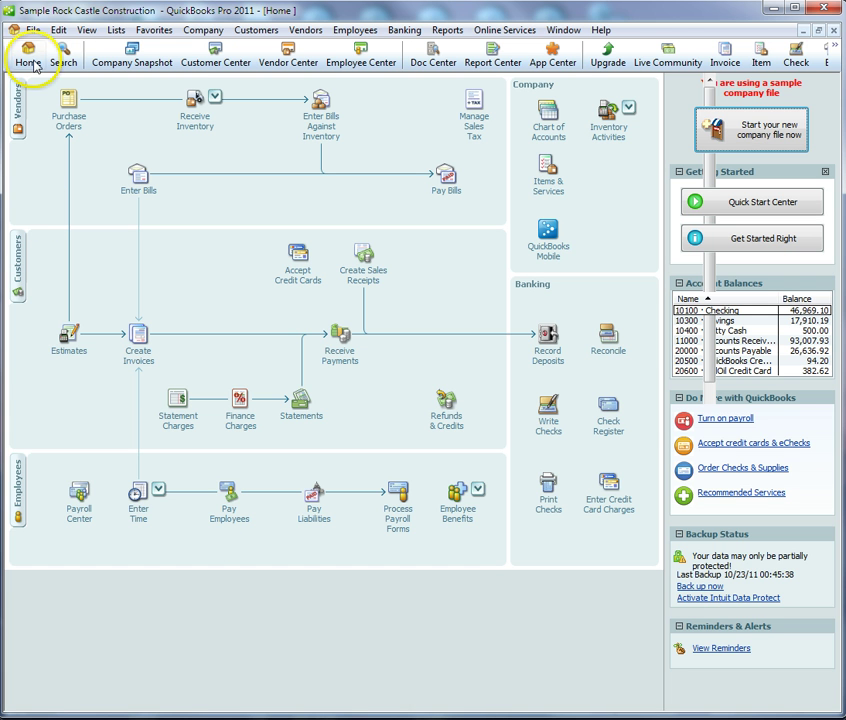
Switch the Rock Castle Construction sample file to multi-user mode, acknowledging both notices.
click(33, 30)
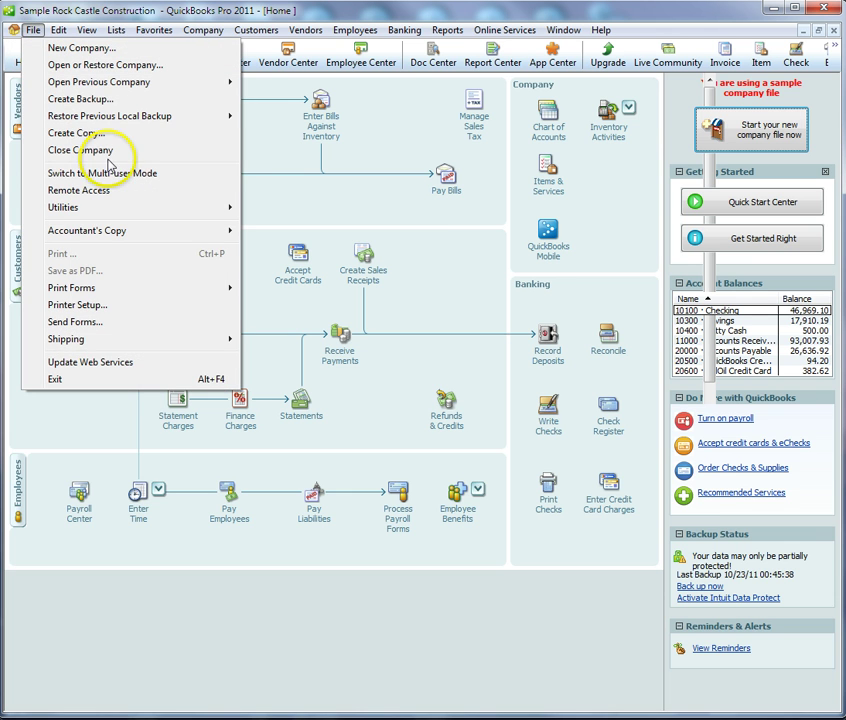
click(113, 174)
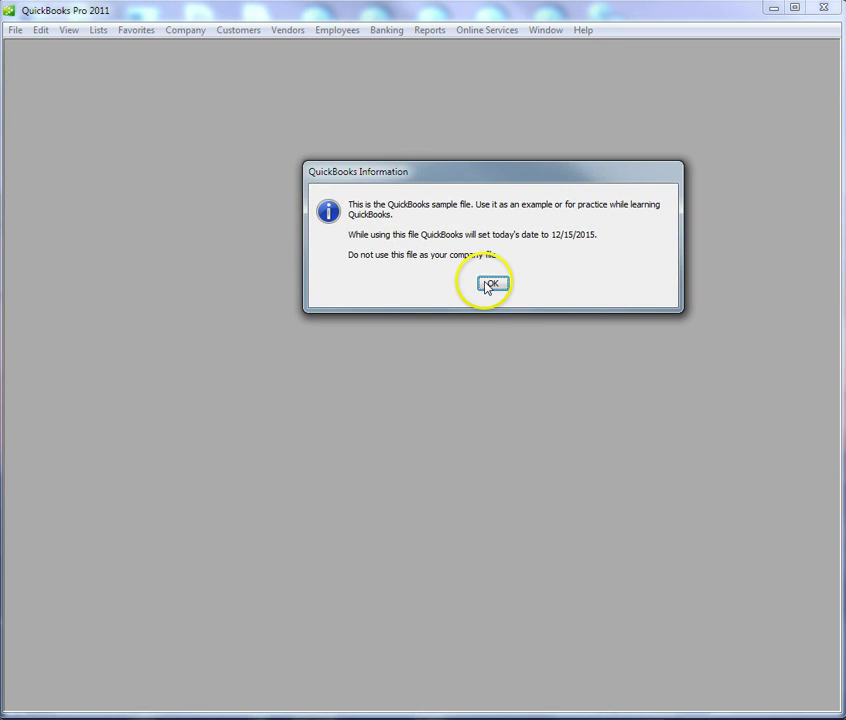
click(491, 285)
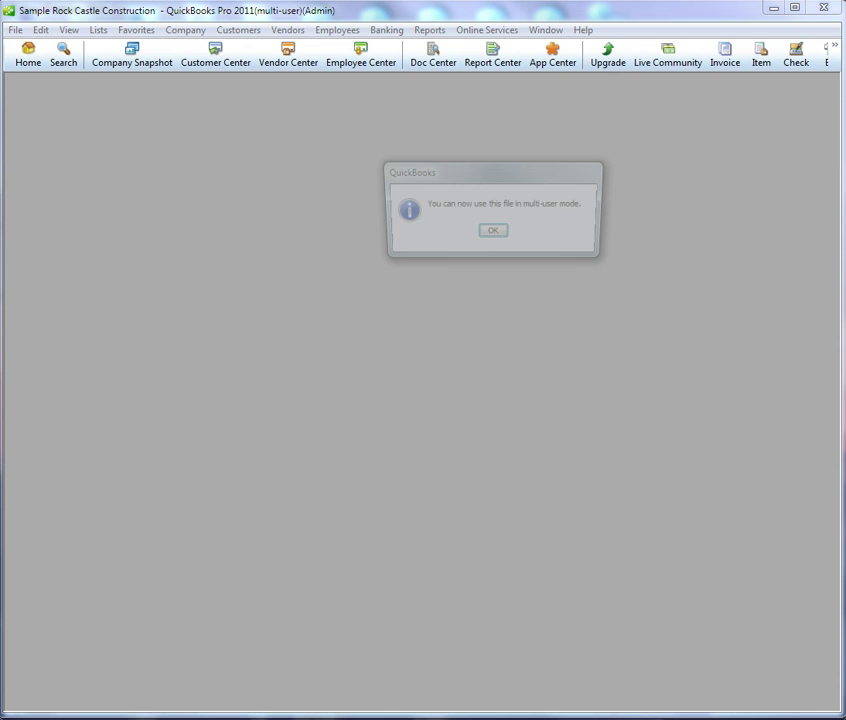
click(492, 235)
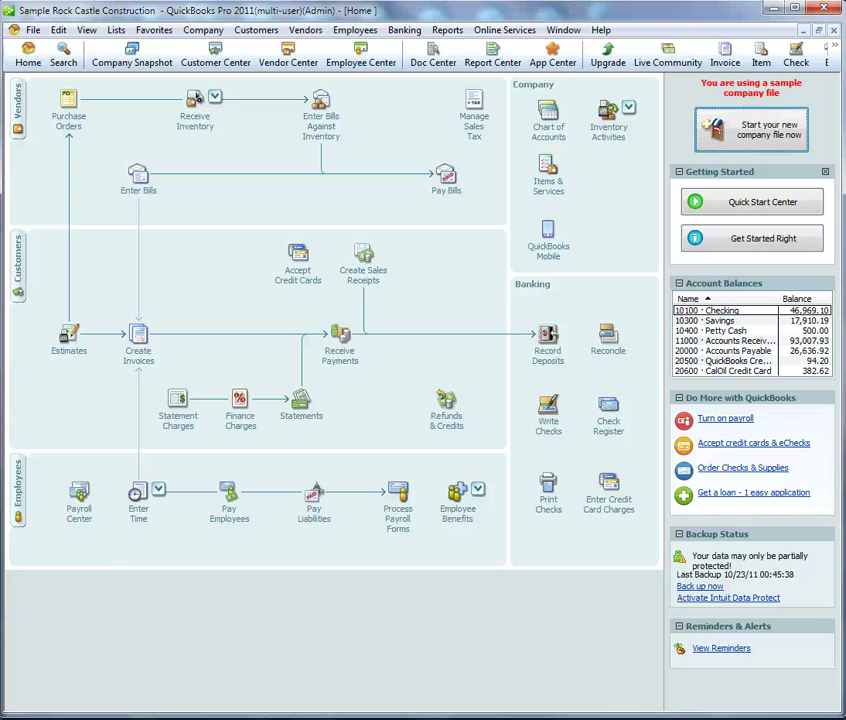
View the Chart of Accounts, then the Customer Center's customer list and transactions.
click(192, 32)
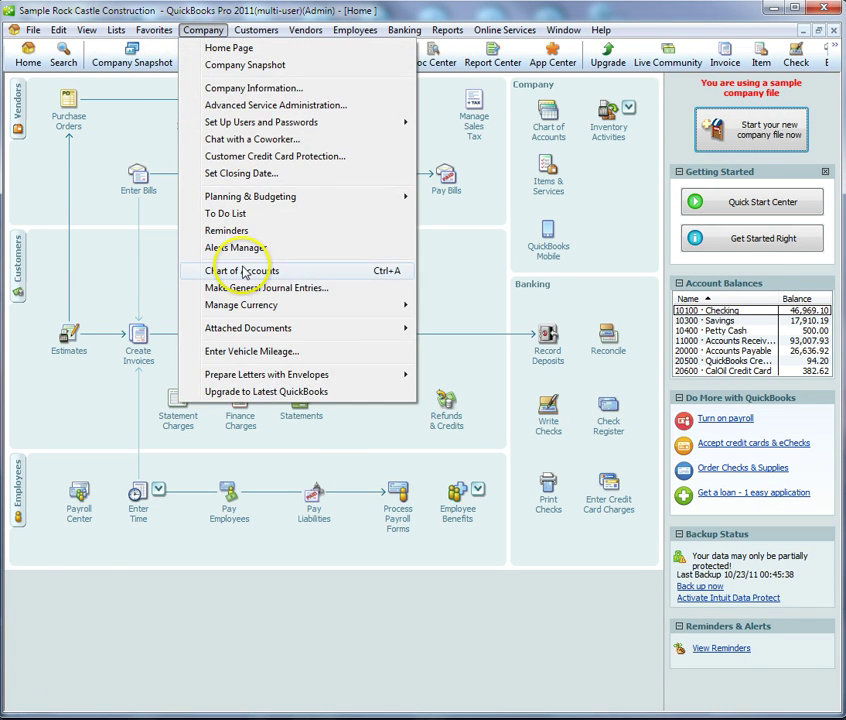
click(244, 270)
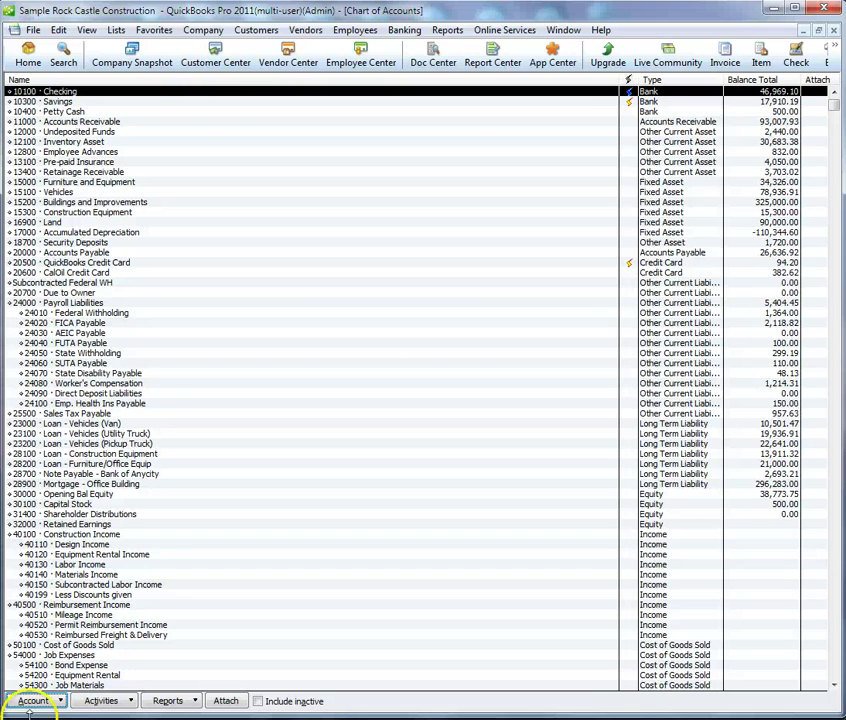
click(255, 30)
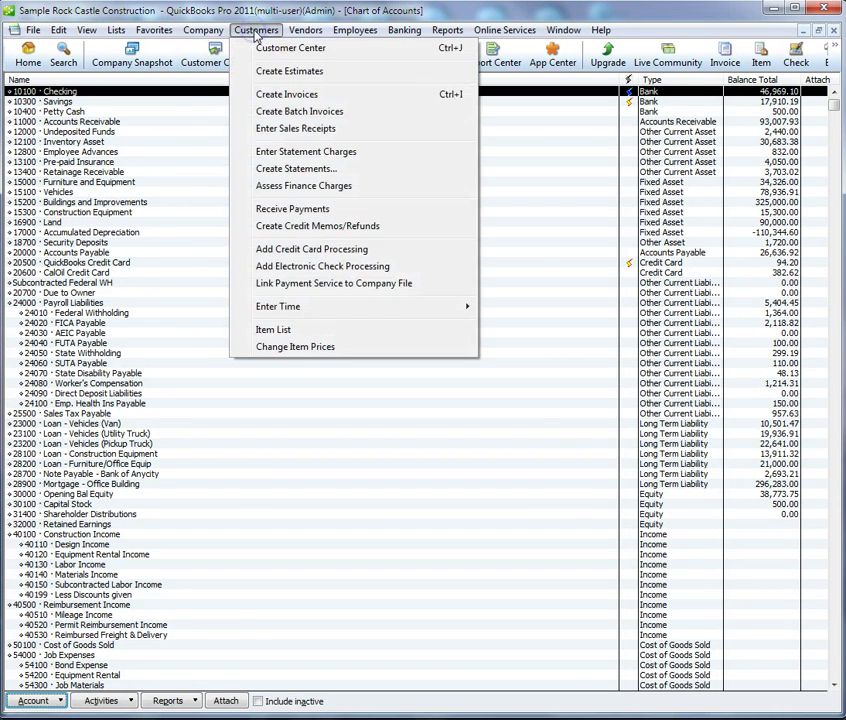
click(252, 48)
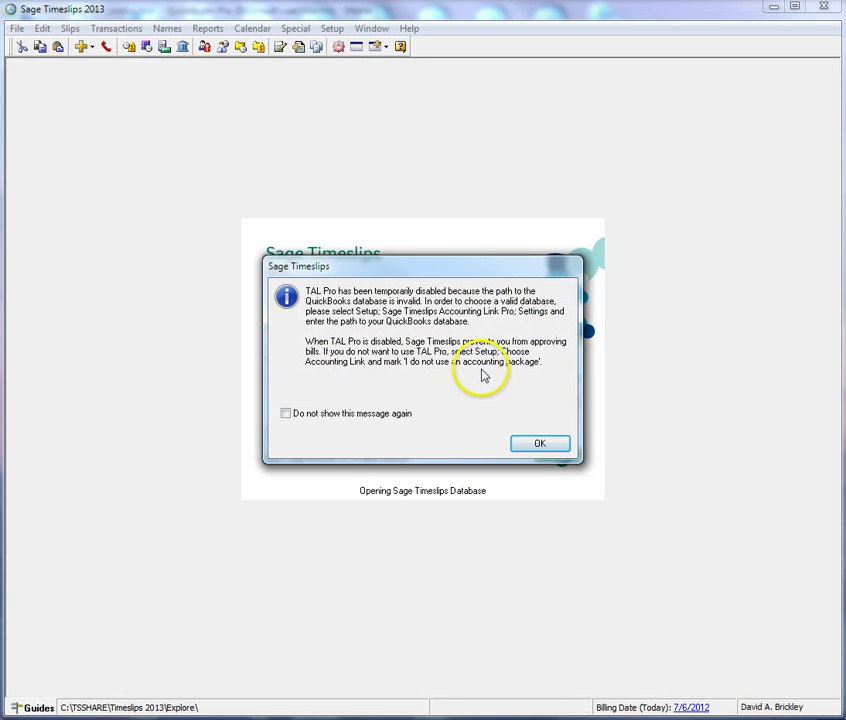
Dismiss the TAL Pro disabled warning and open the TAL Pro Settings.
click(527, 445)
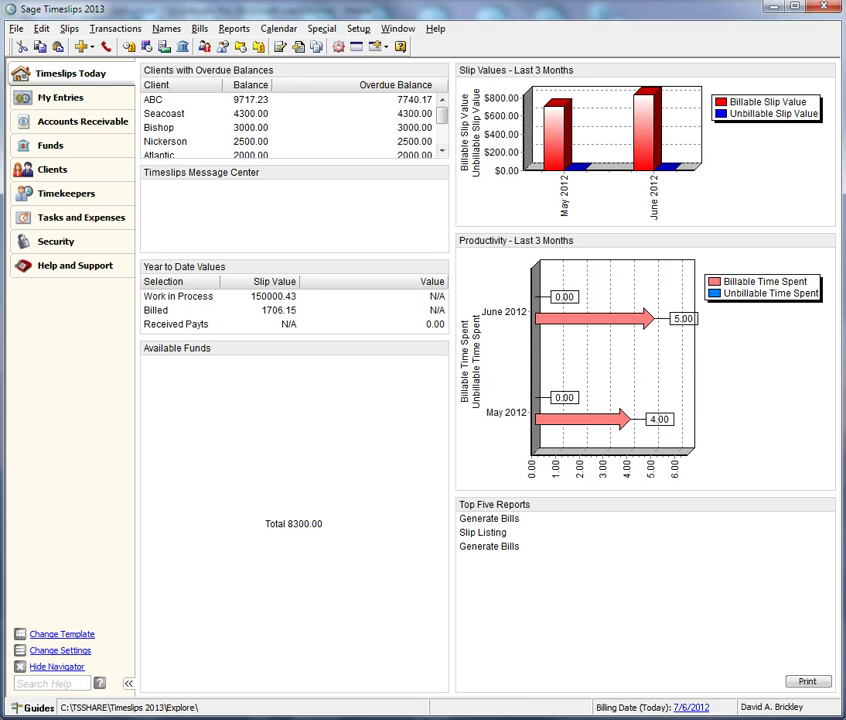
click(358, 28)
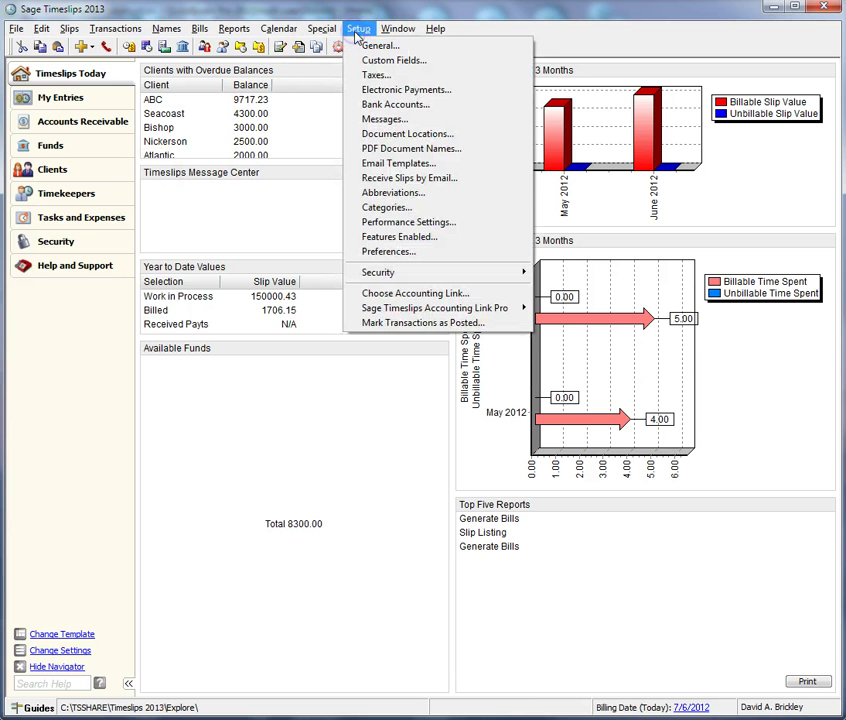
mouse_move(506, 312)
click(563, 309)
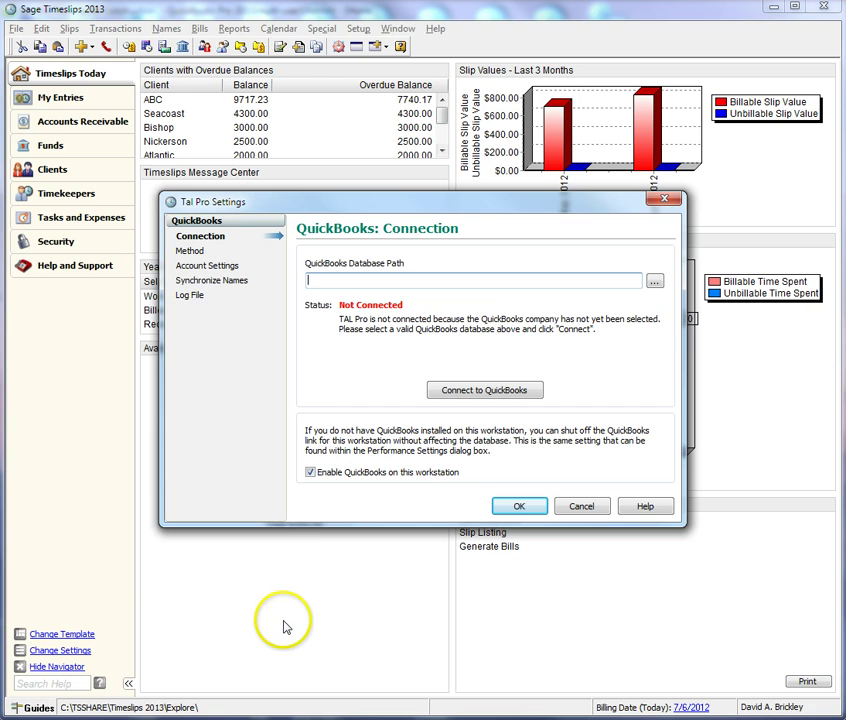
Select the Sample Company Files\QuickBooks 2011 sample .qbw file and connect to QuickBooks.
click(654, 281)
click(595, 191)
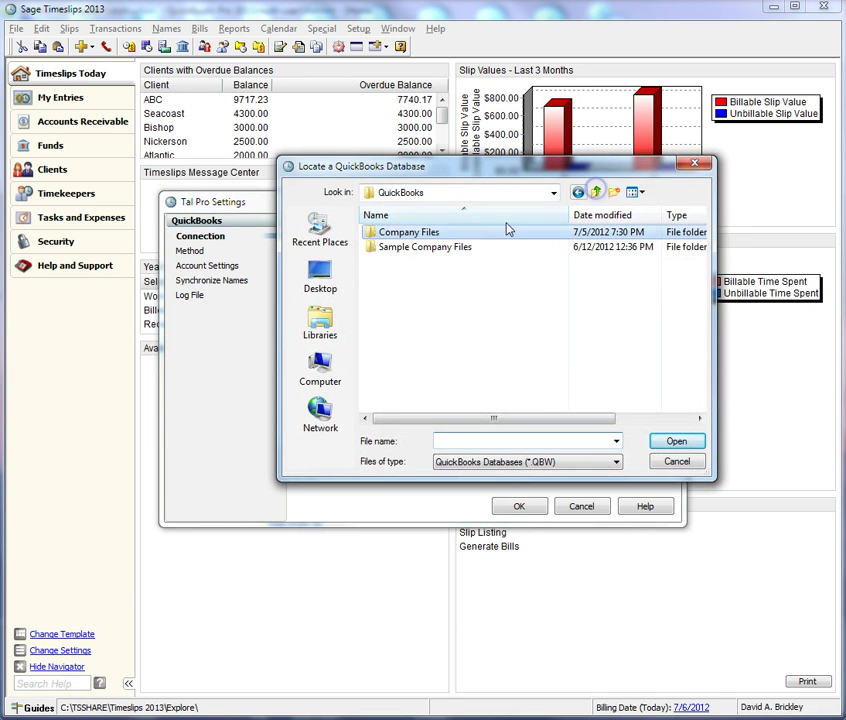
double_click(438, 249)
double_click(438, 231)
double_click(438, 245)
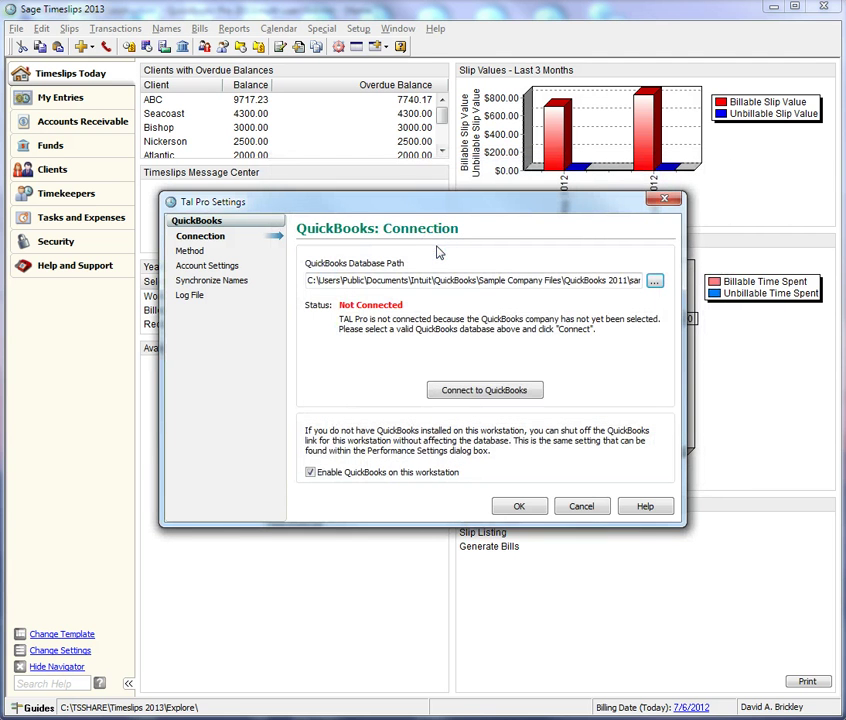
click(481, 400)
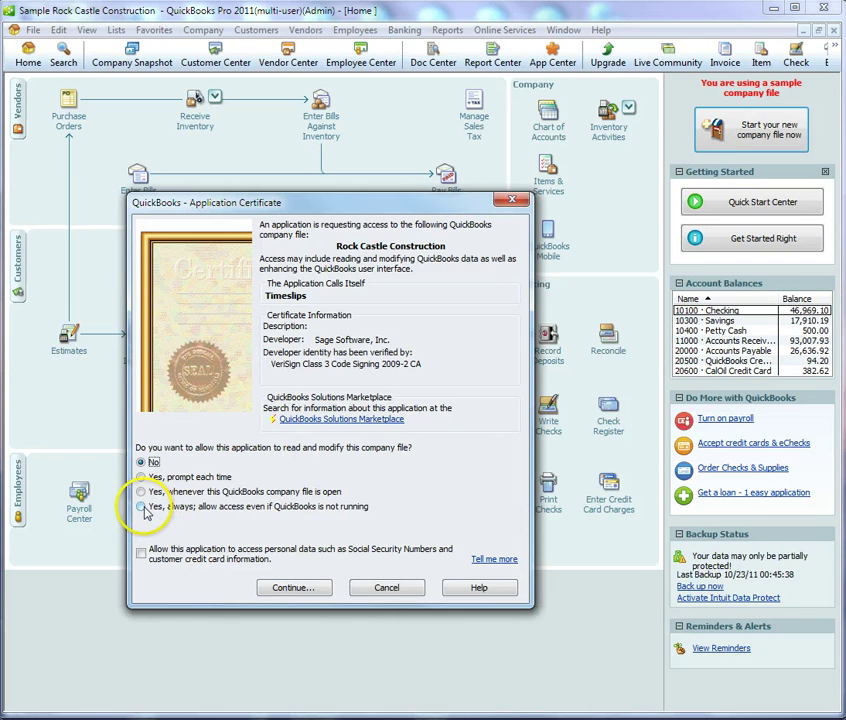
Grant Timeslips 'Yes, always' access to the company file, even when QuickBooks isn't running.
click(143, 508)
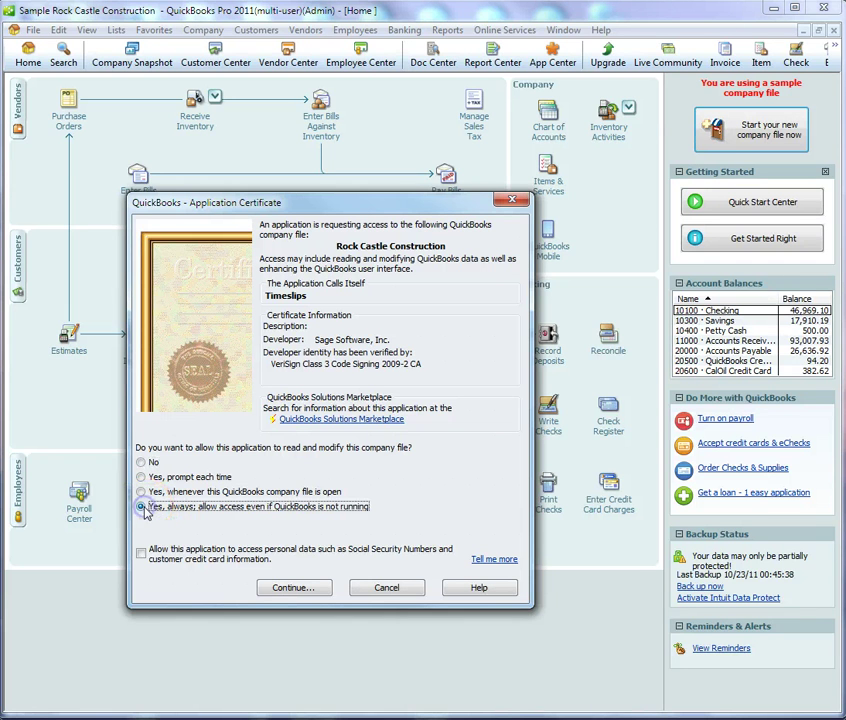
click(290, 588)
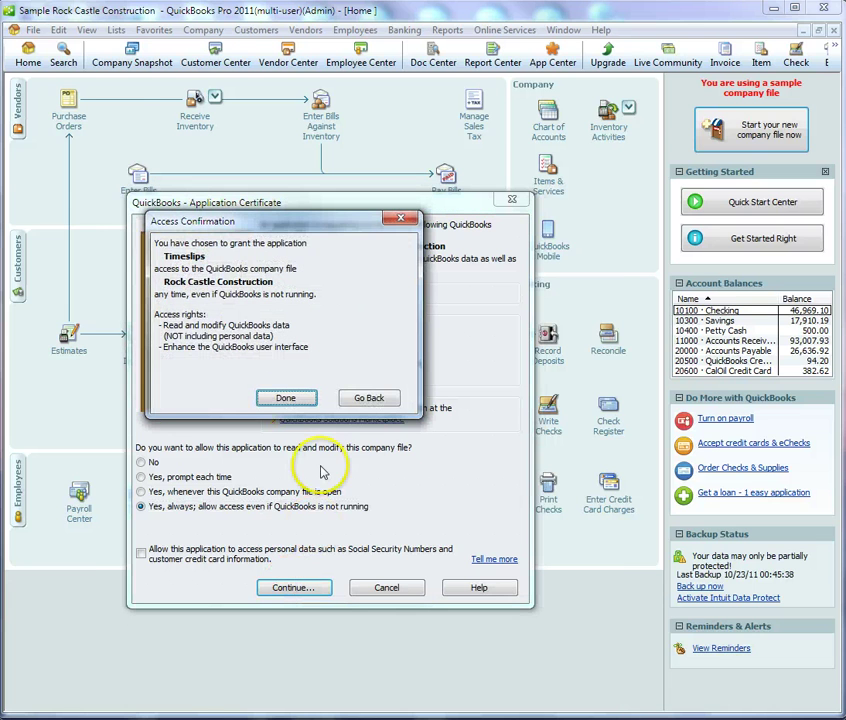
click(300, 398)
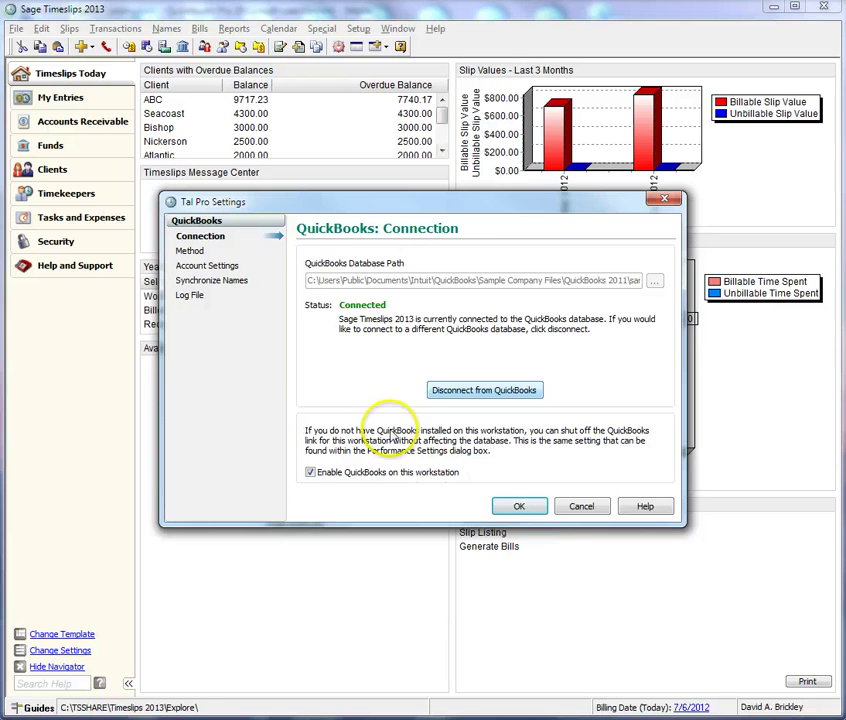
Enable automatic posting to QuickBooks when approving bills, keeping Fees Charges at None.
click(211, 266)
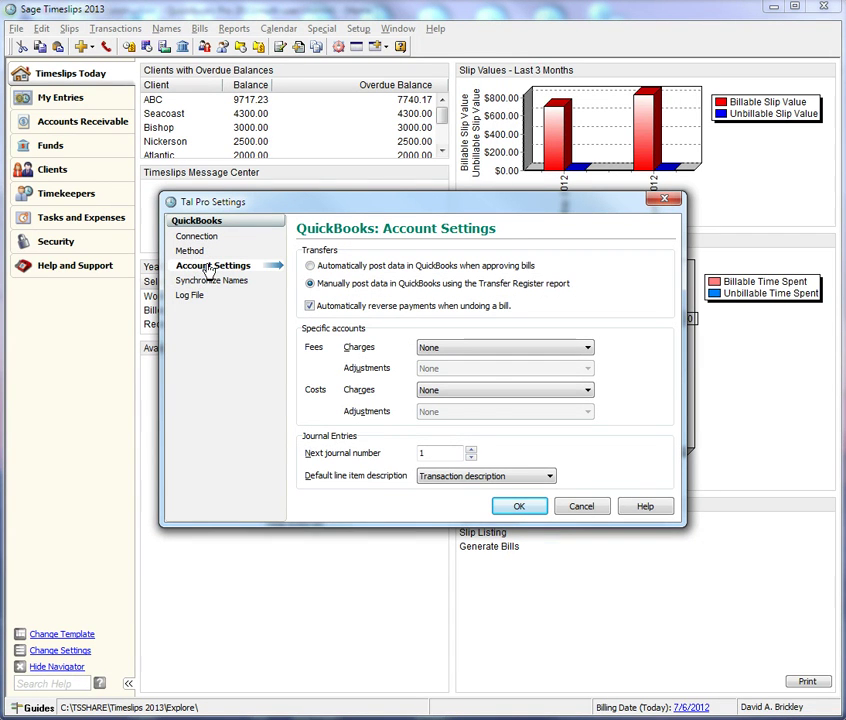
click(310, 266)
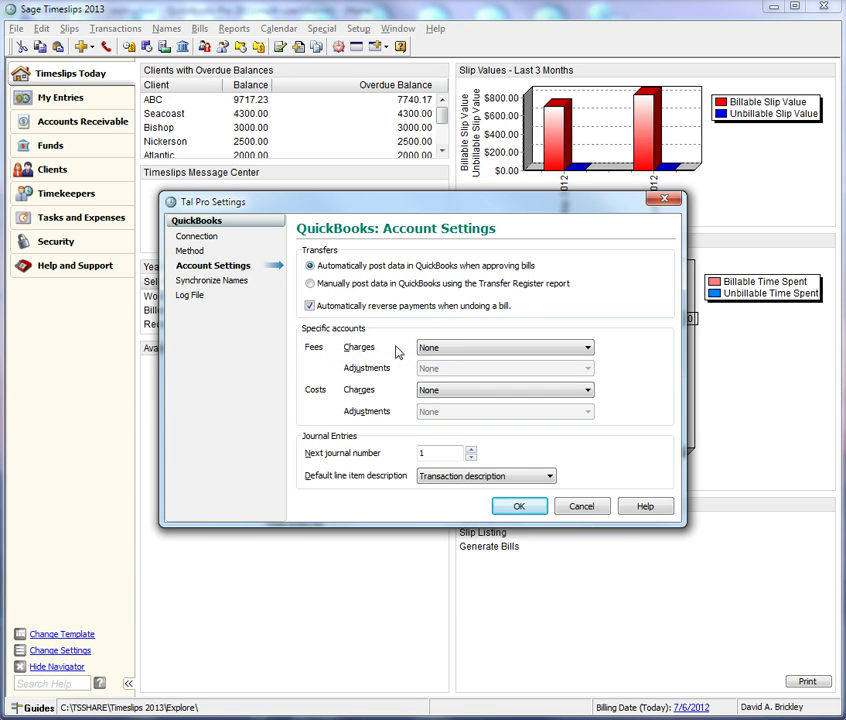
click(429, 348)
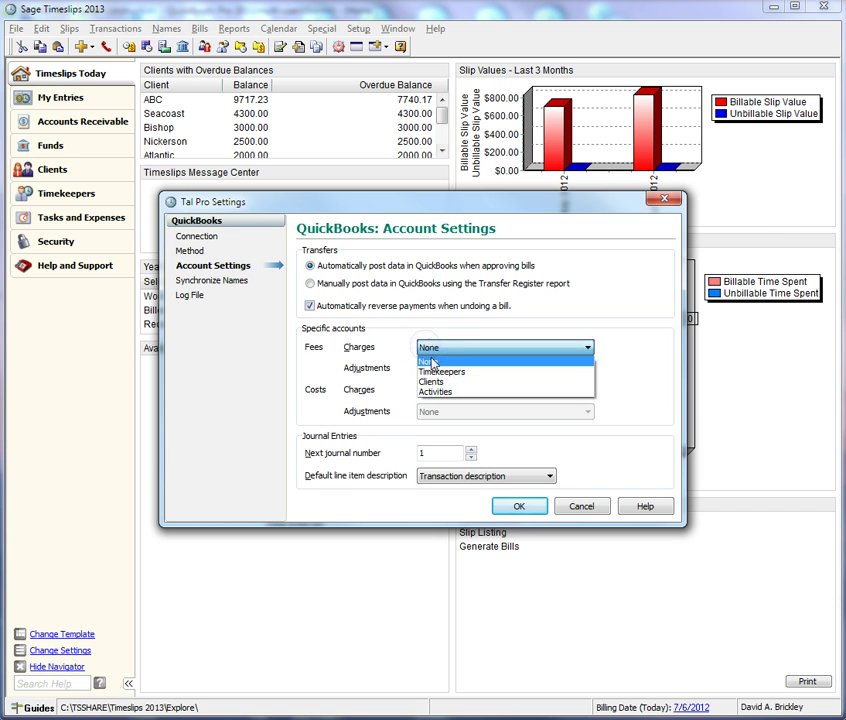
click(433, 371)
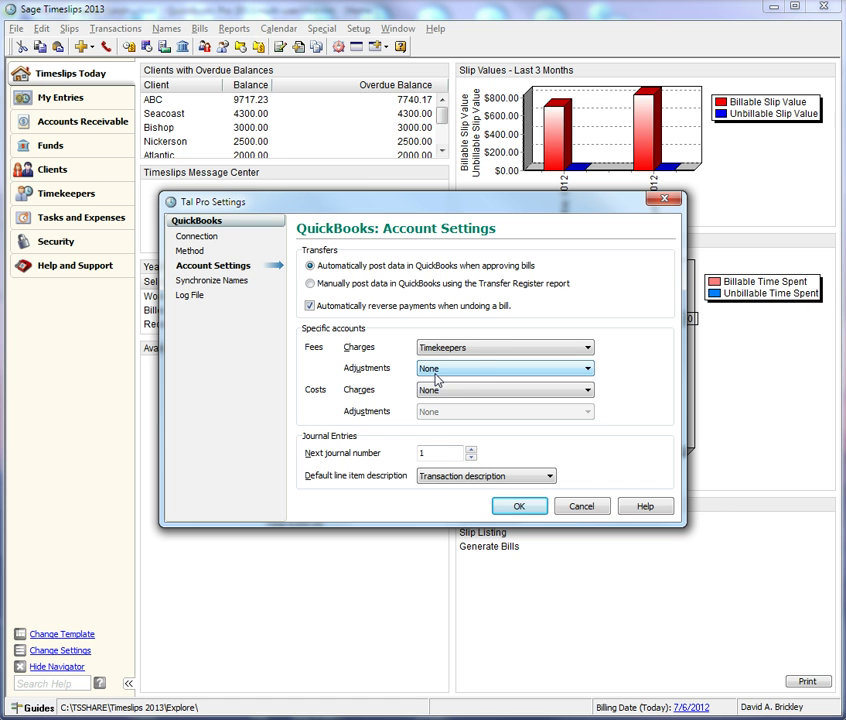
click(451, 348)
click(451, 364)
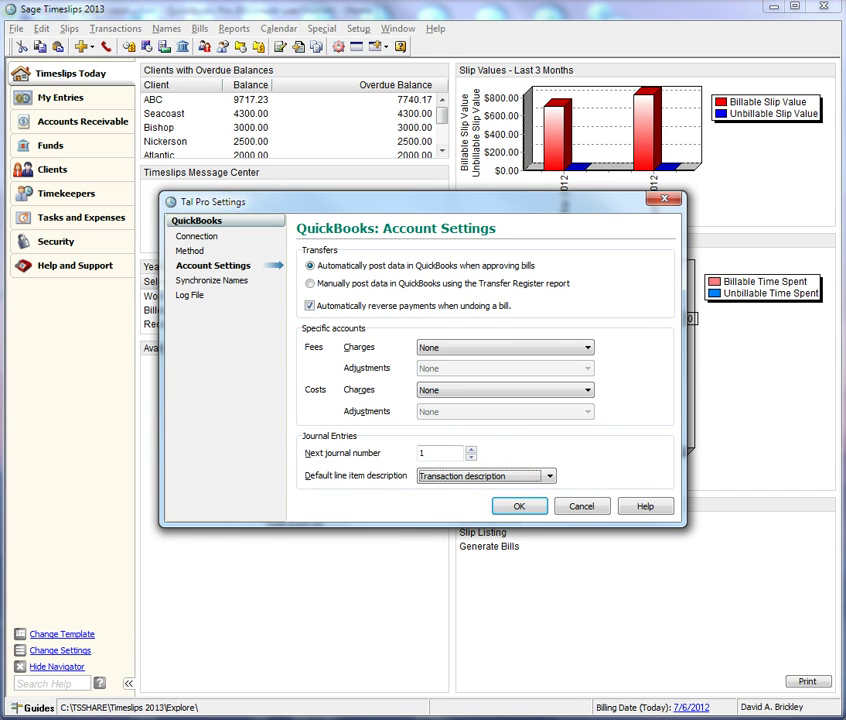
Confirm Clients sync with QuickBooks Customers under Synchronize Names and save the settings.
click(222, 281)
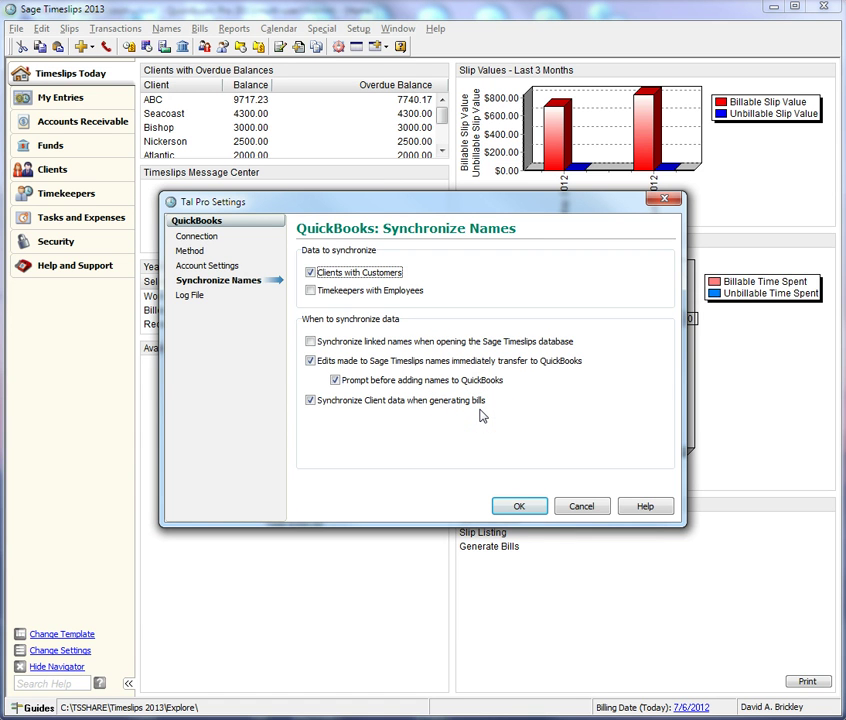
click(521, 506)
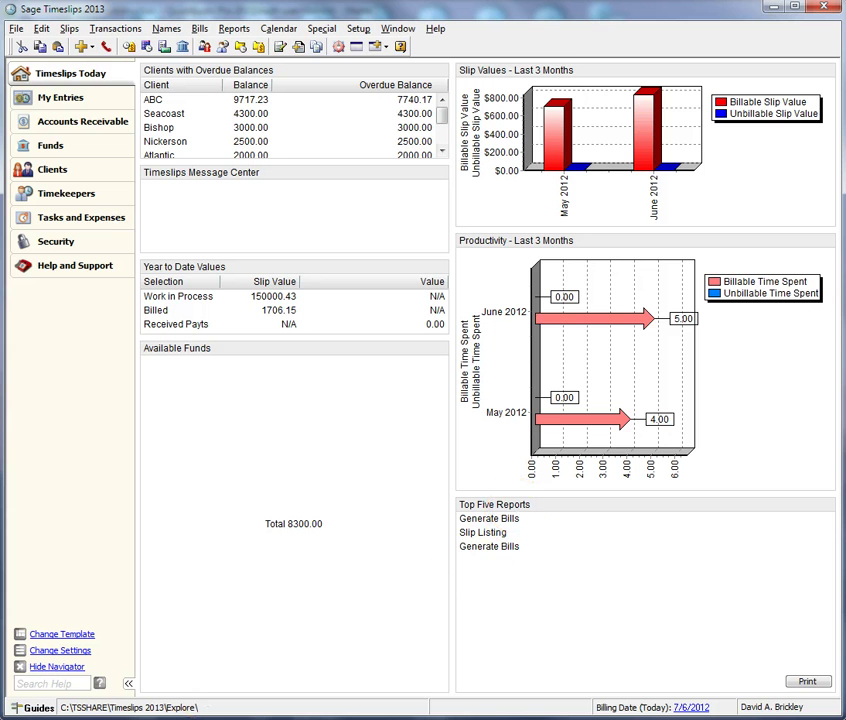
Start name synchronization with QuickBooks and match client ABC, copying from Sage Timeslips.
click(279, 410)
click(166, 28)
click(192, 181)
click(537, 430)
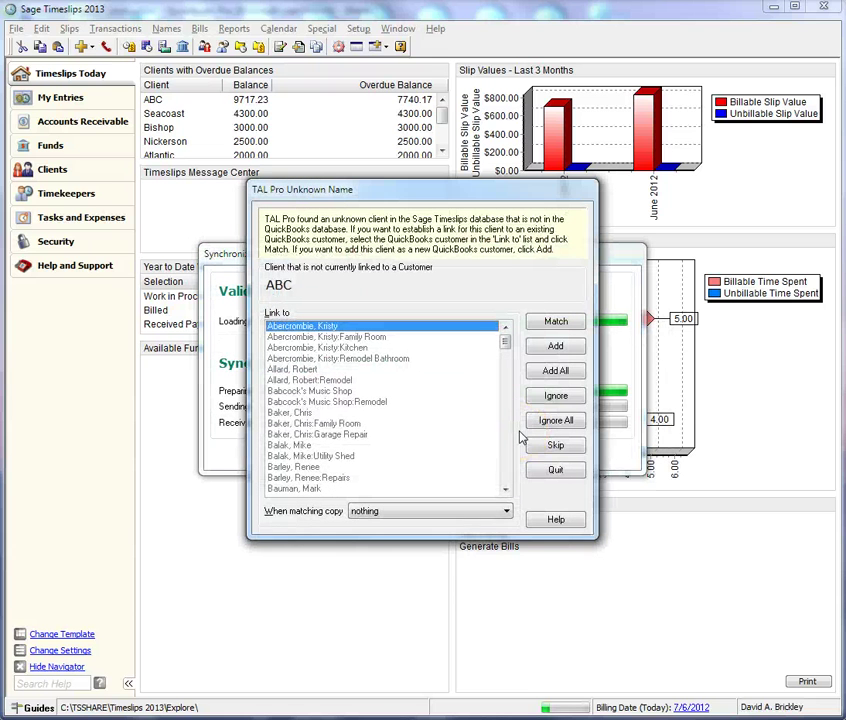
click(506, 512)
click(506, 513)
click(468, 536)
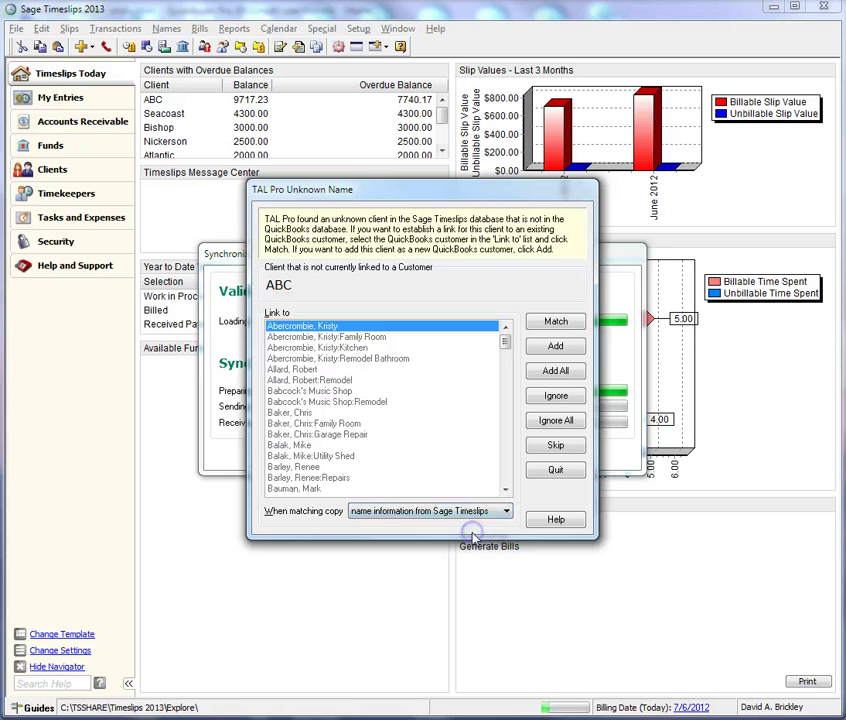
click(553, 321)
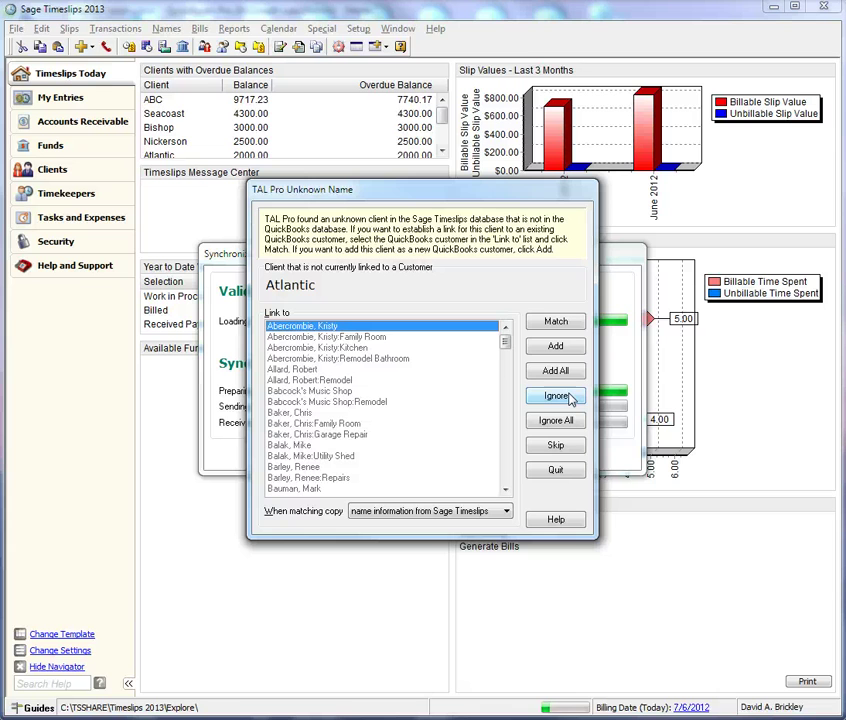
Quit the synchronization, then view and close its log.
click(551, 468)
click(452, 398)
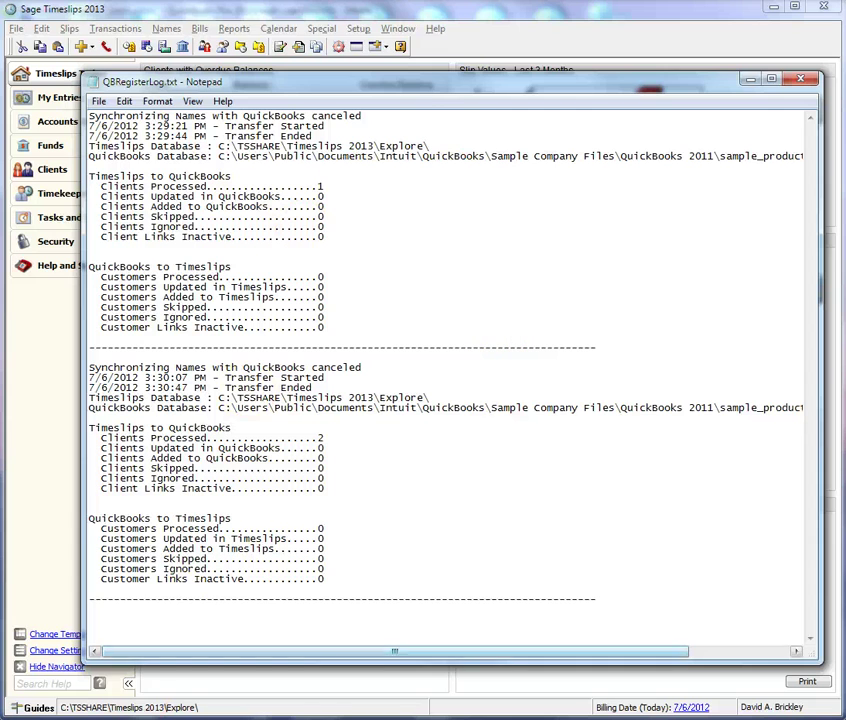
key(alt+F4)
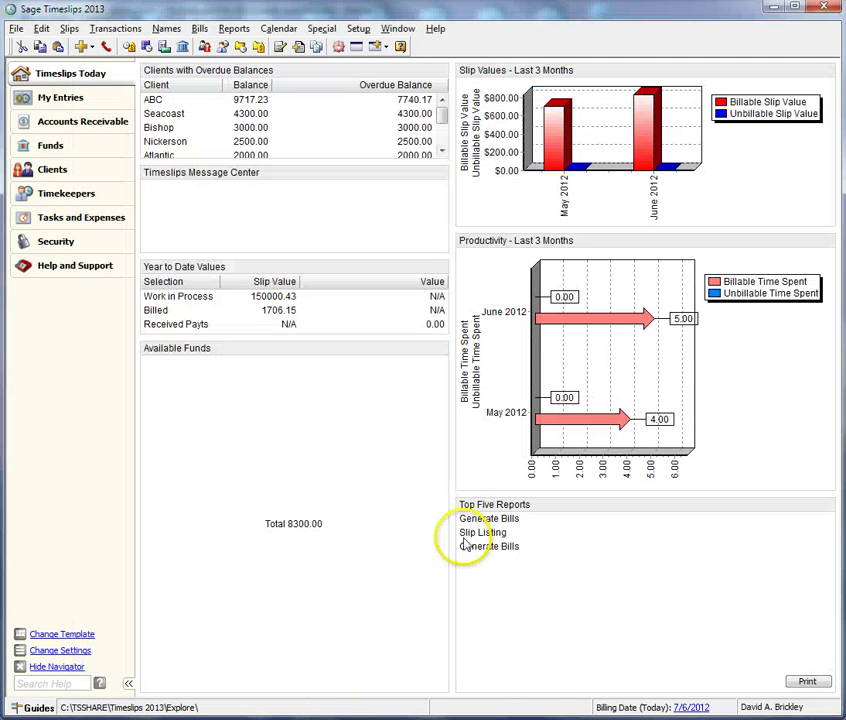
In TAL Pro Account Links, link Cash to 10400 and Charges to 11000.
click(359, 28)
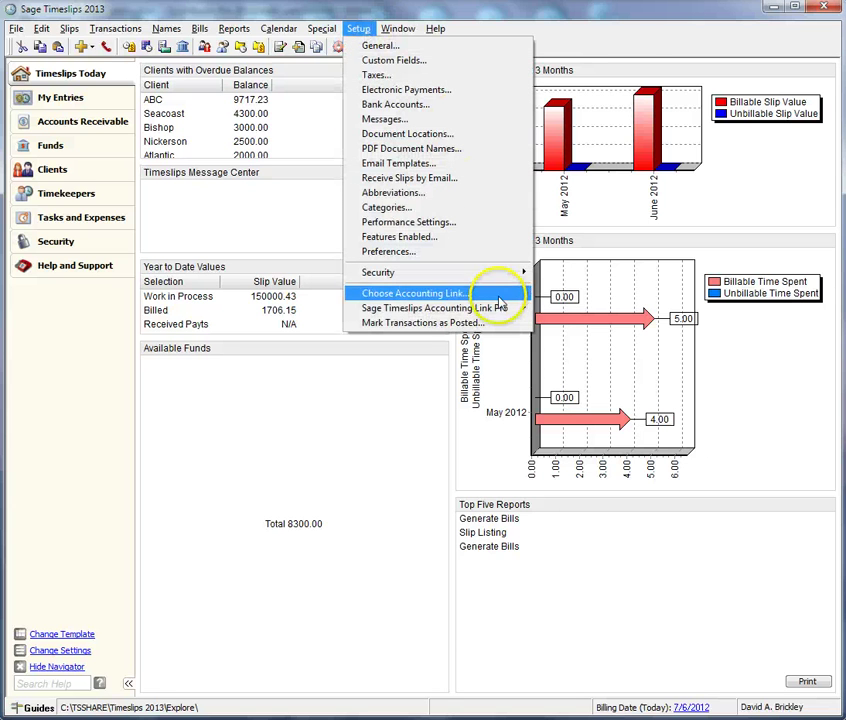
mouse_move(506, 315)
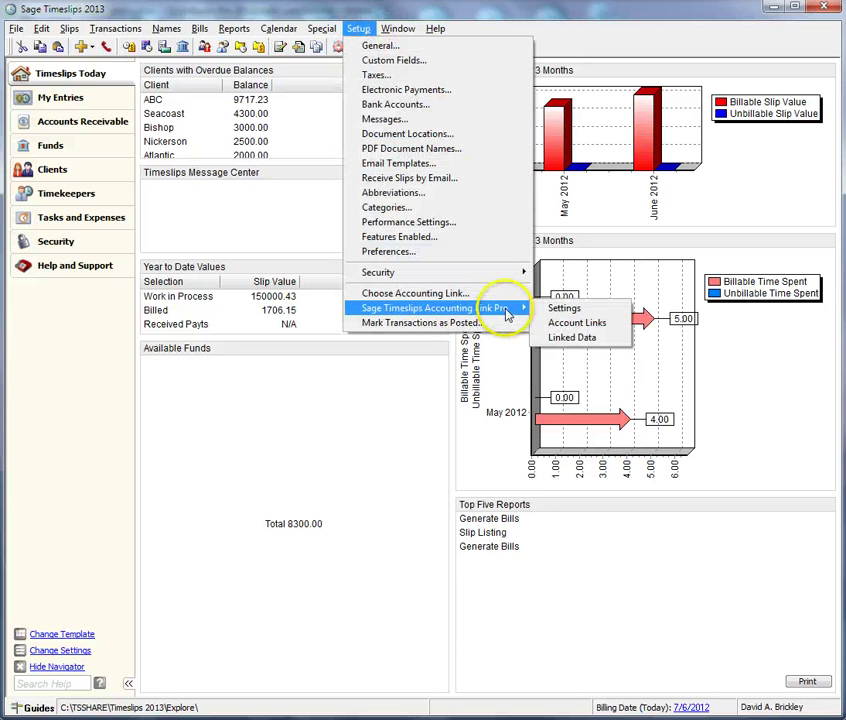
click(584, 330)
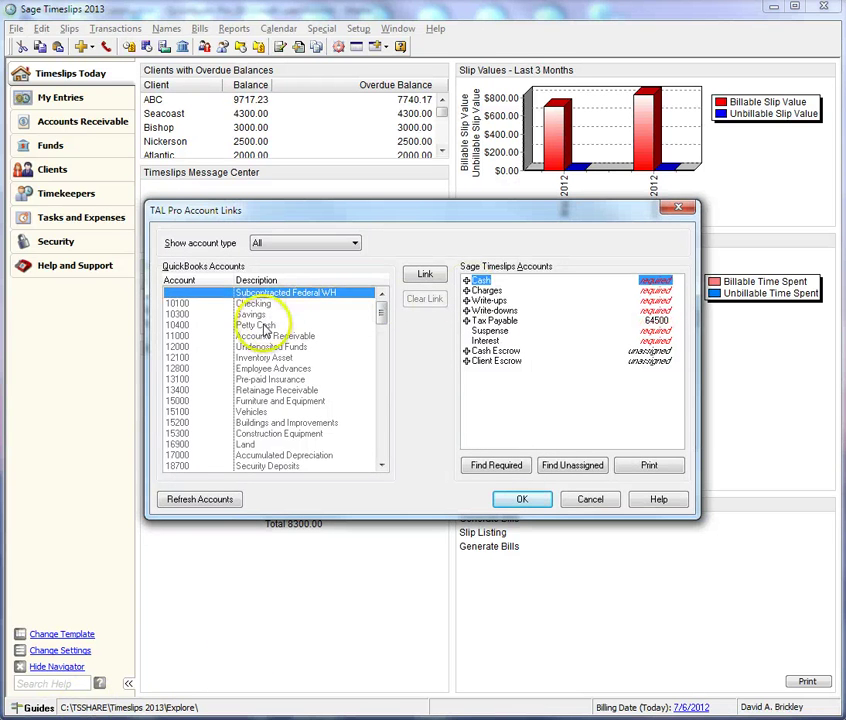
click(256, 325)
click(425, 274)
click(486, 290)
click(316, 337)
click(425, 274)
click(487, 300)
Link Write-ups 12100, Write-downs 12800, Suspense 12000 and Interest 62400, then save the links.
click(290, 357)
click(425, 274)
click(494, 310)
click(300, 368)
click(425, 274)
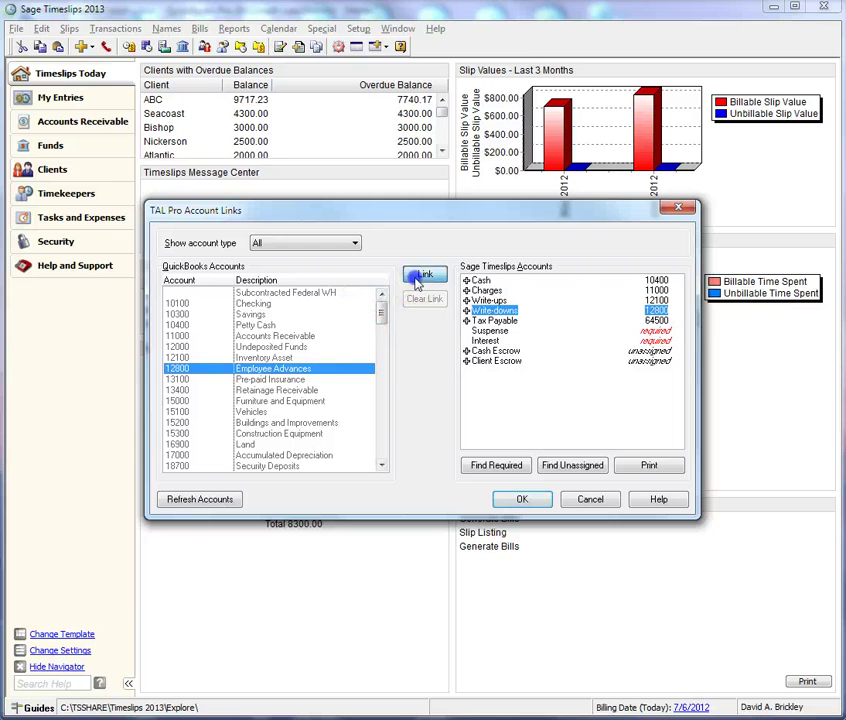
click(488, 331)
click(268, 346)
click(425, 274)
click(485, 341)
drag(381, 310, 384, 424)
click(215, 303)
click(425, 275)
click(508, 498)
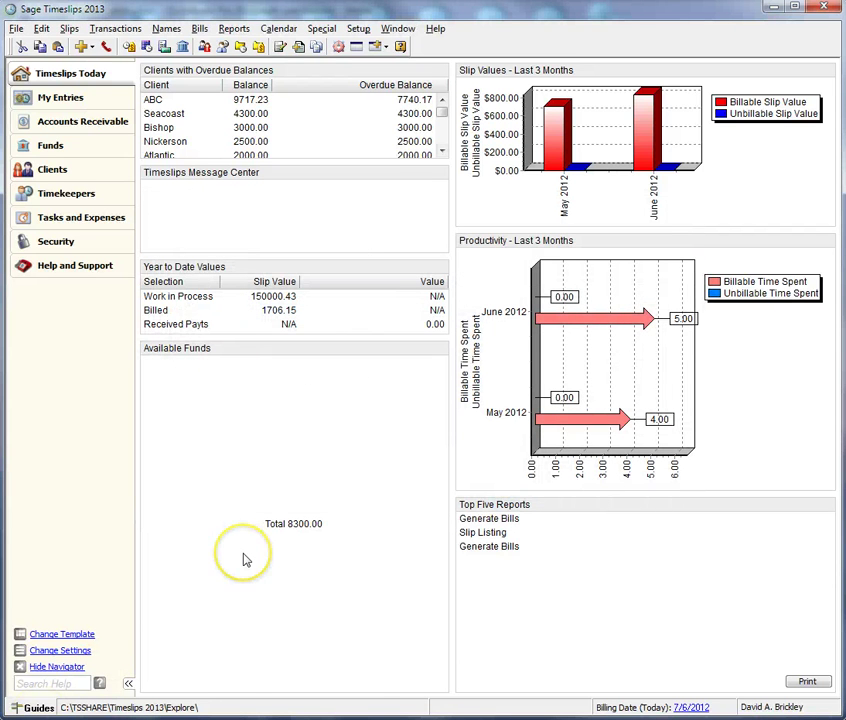